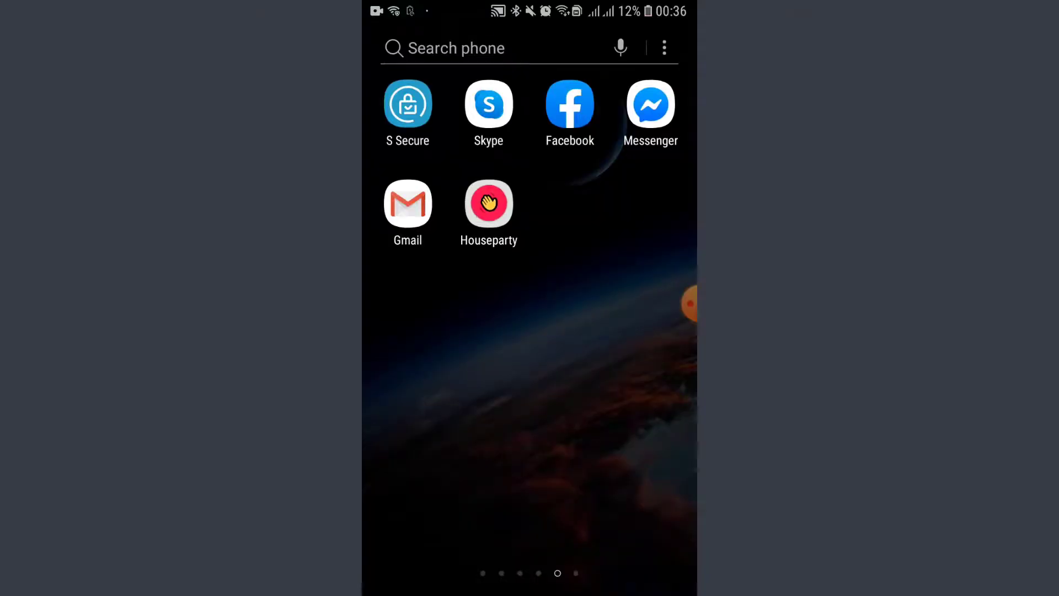
Launch the Houseparty app from the home screen
click(489, 203)
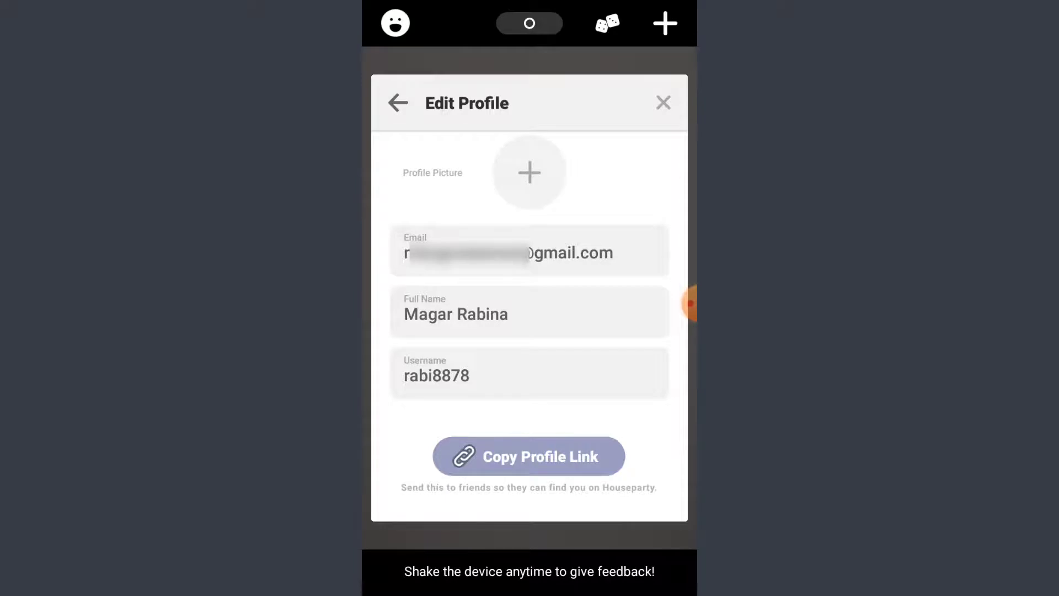
Close the profile details view with its X
click(662, 103)
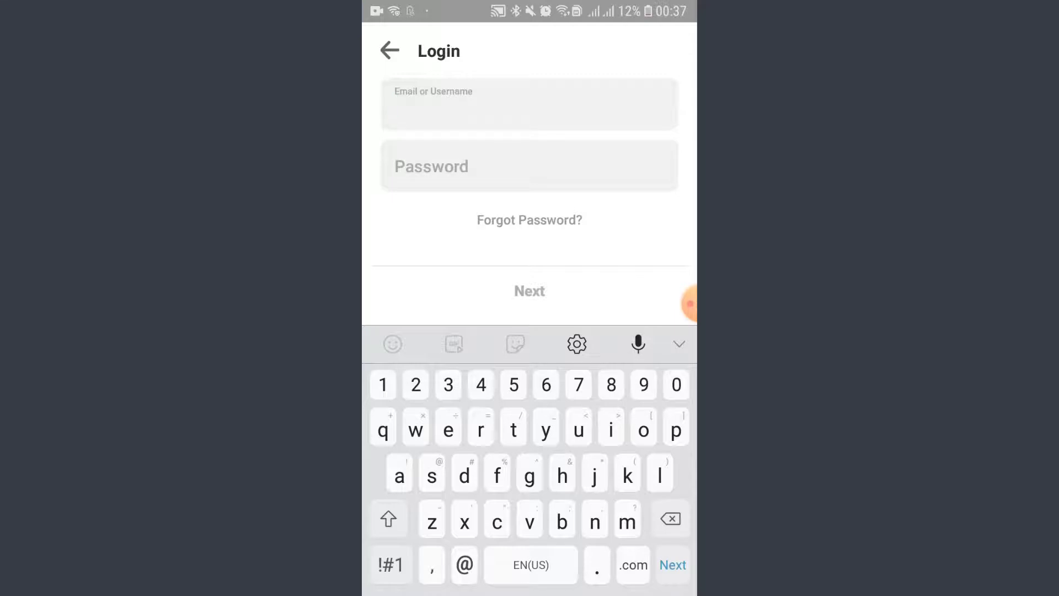
text(n@gmail.com)
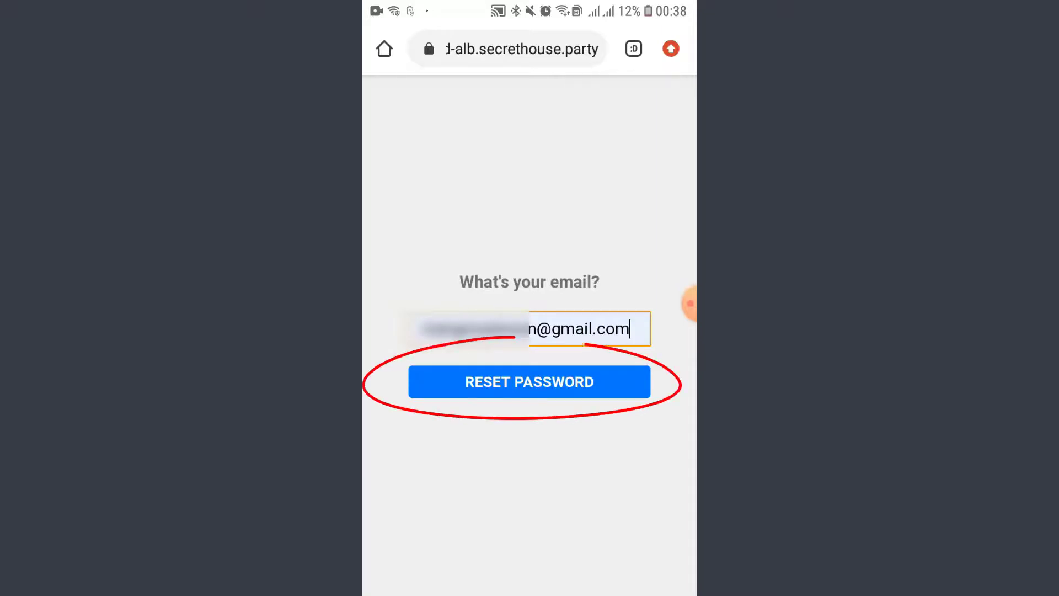
Submit the password reset request for the account email and go to the phone's apps
click(529, 382)
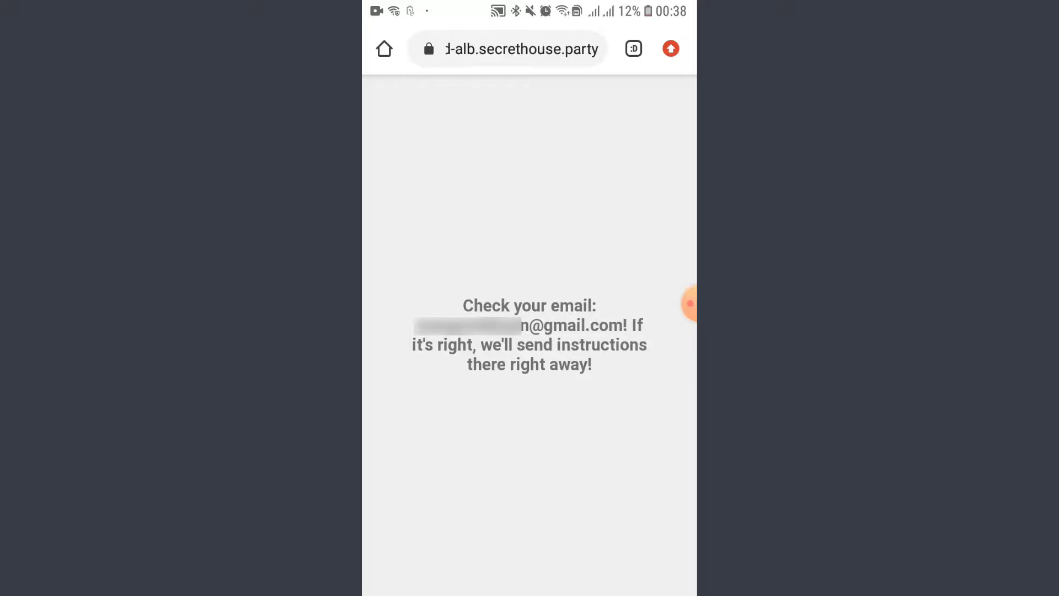
key(Home)
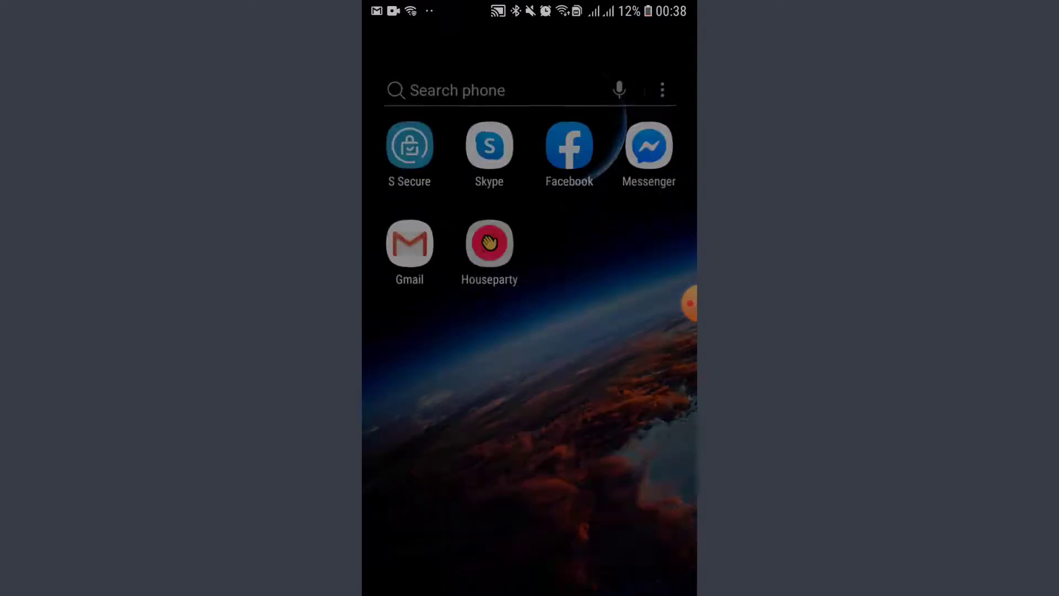
Open the Houseparty Password Reset email from Team Houseparty in Gmail
click(407, 204)
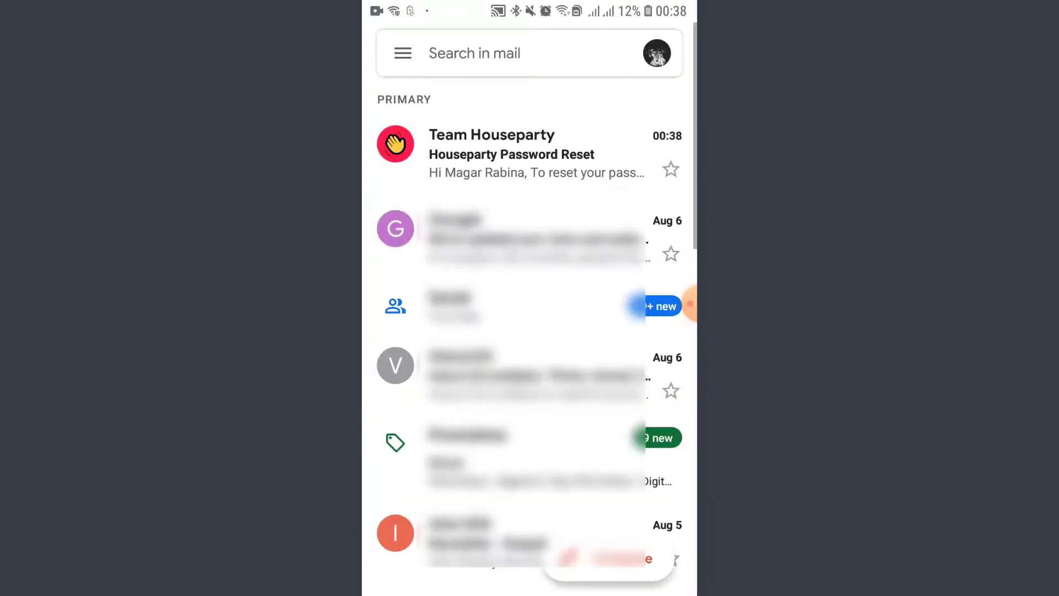
click(529, 154)
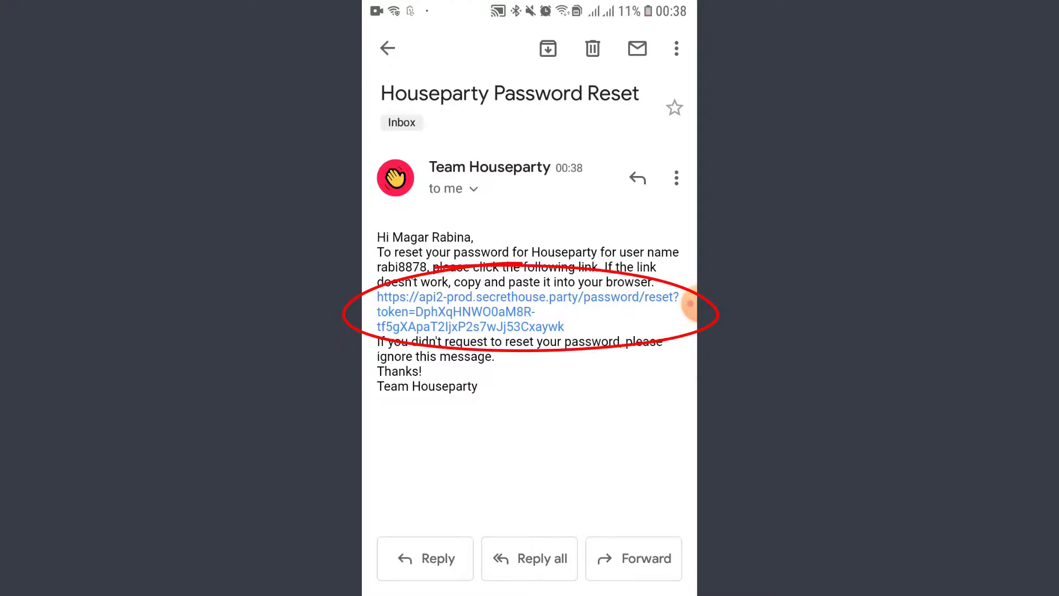
Follow the emailed reset link and save the new password
click(528, 311)
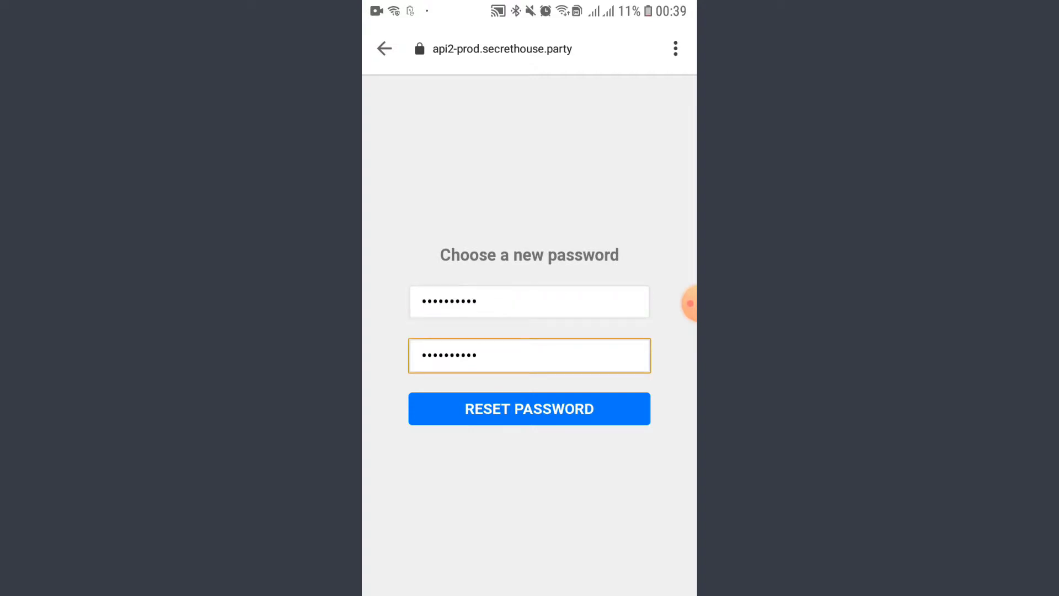
click(530, 409)
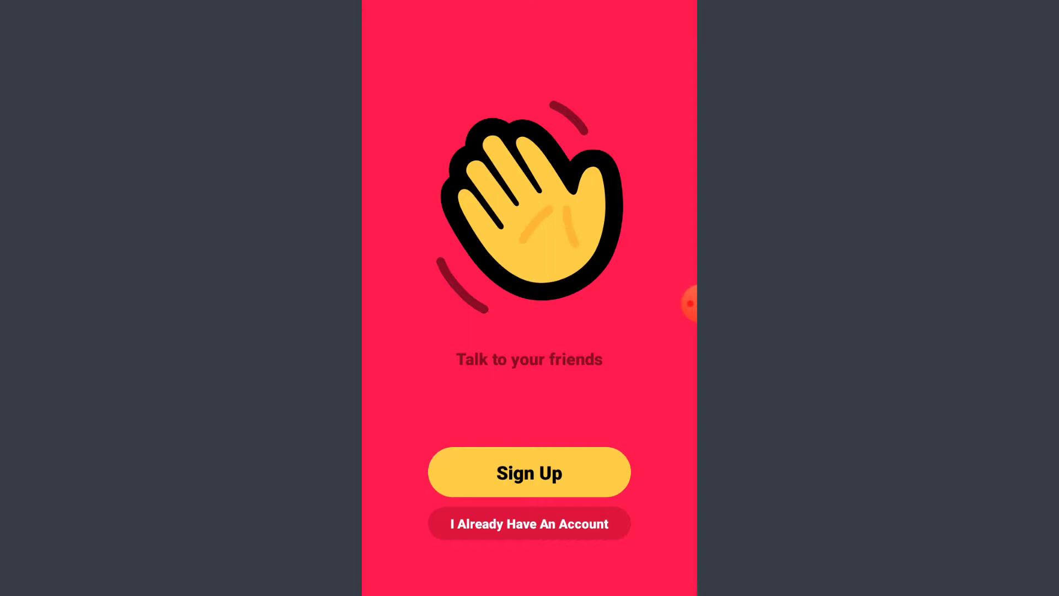
Sign in to the existing account with the username and new password
click(528, 523)
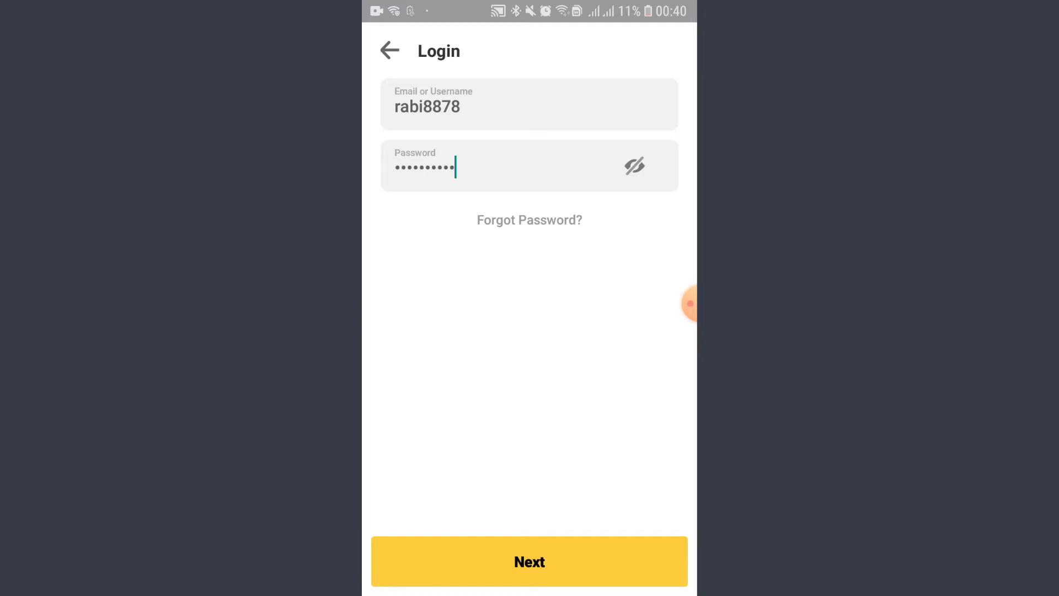
click(530, 561)
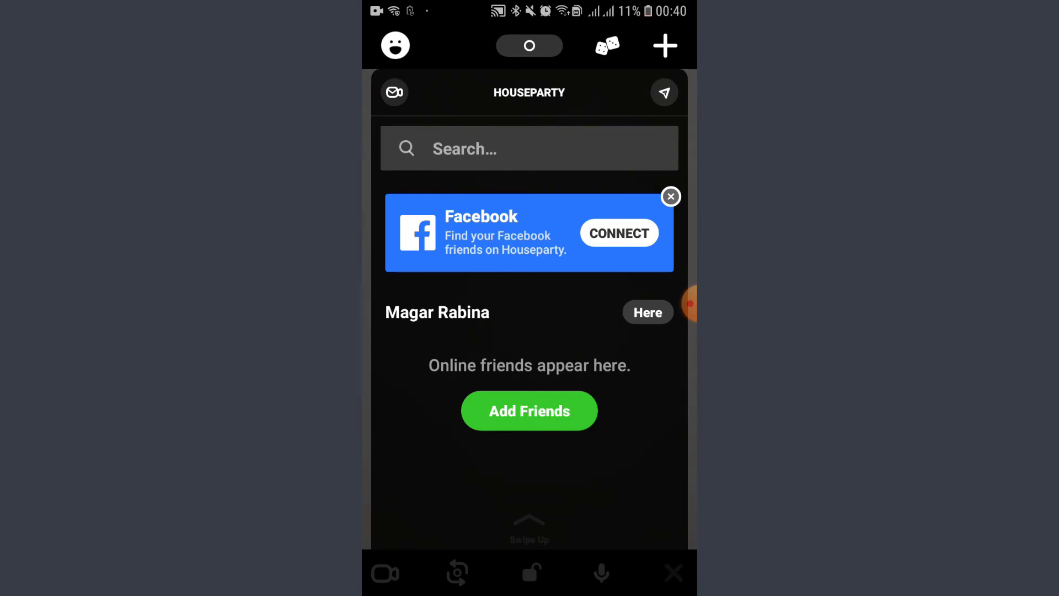
click(689, 304)
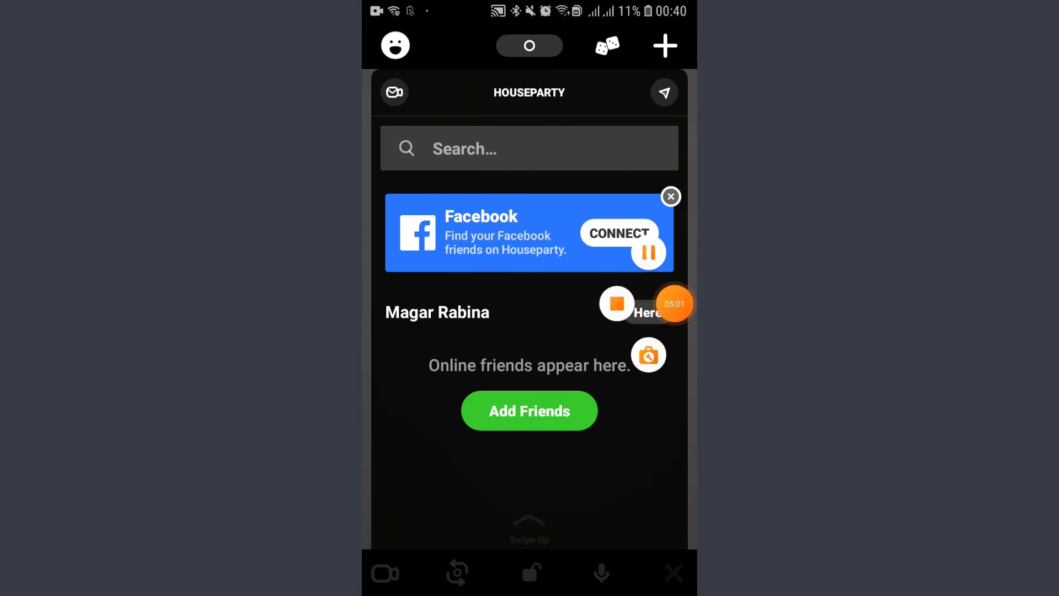